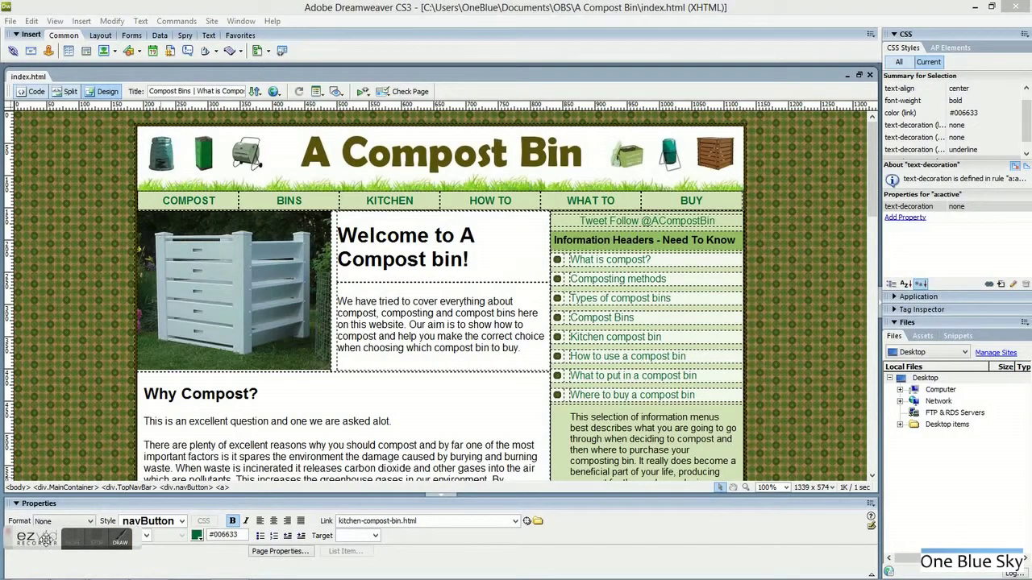
Inspect the compost bin image and reveal its full link address.
{"action": "left_click_drag", "start_coordinate": [46, 539], "coordinate": [689, 551]}
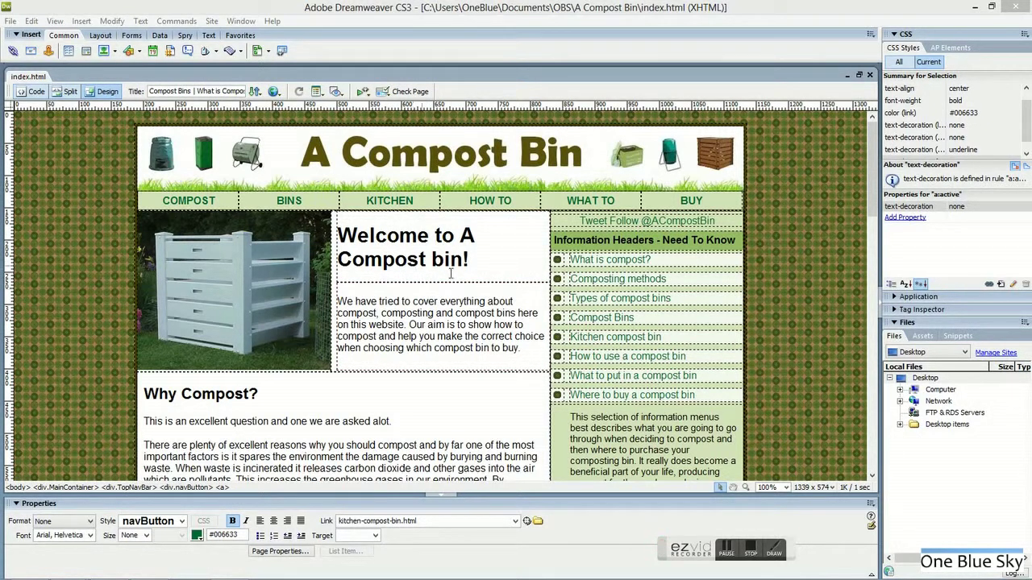
{"action": "left_click", "coordinate": [431, 325]}
{"action": "scroll", "coordinate": [434, 323], "scroll_direction": "down", "scroll_amount": 3}
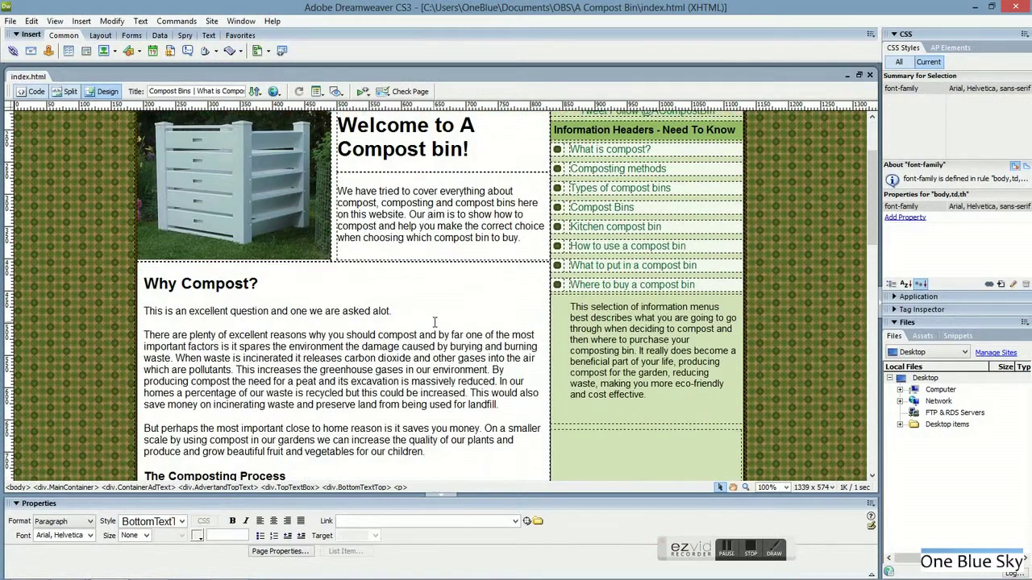
{"action": "scroll", "coordinate": [434, 322], "scroll_direction": "down", "scroll_amount": 4}
{"action": "scroll", "coordinate": [434, 322], "scroll_direction": "down", "scroll_amount": 9}
{"action": "scroll", "coordinate": [435, 323], "scroll_direction": "down", "scroll_amount": 8}
{"action": "scroll", "coordinate": [436, 322], "scroll_direction": "down", "scroll_amount": 5}
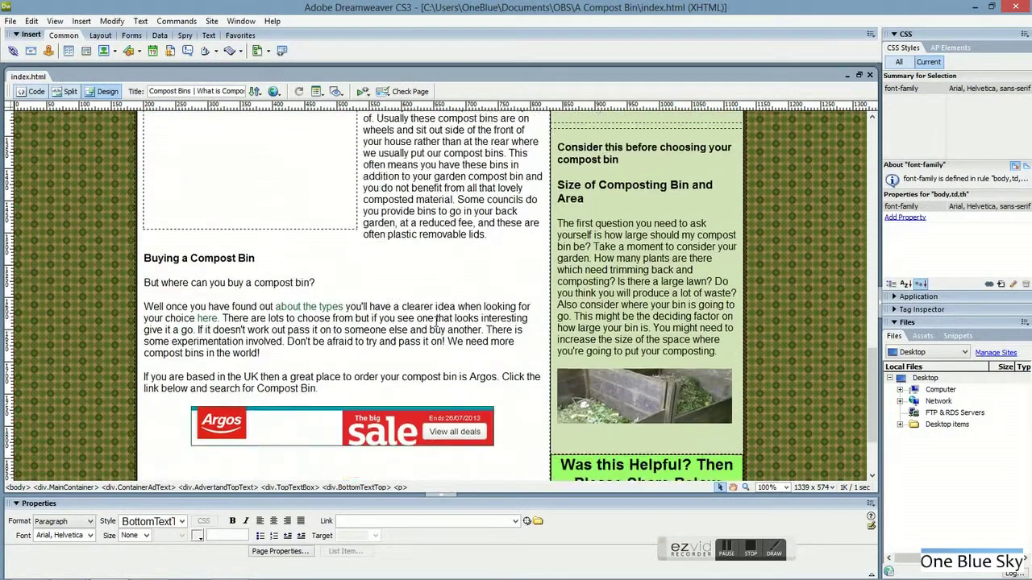
{"action": "scroll", "coordinate": [436, 323], "scroll_direction": "up", "scroll_amount": 3}
{"action": "scroll", "coordinate": [436, 322], "scroll_direction": "up", "scroll_amount": 6}
{"action": "scroll", "coordinate": [436, 318], "scroll_direction": "up", "scroll_amount": 15}
{"action": "scroll", "coordinate": [436, 315], "scroll_direction": "up", "scroll_amount": 1}
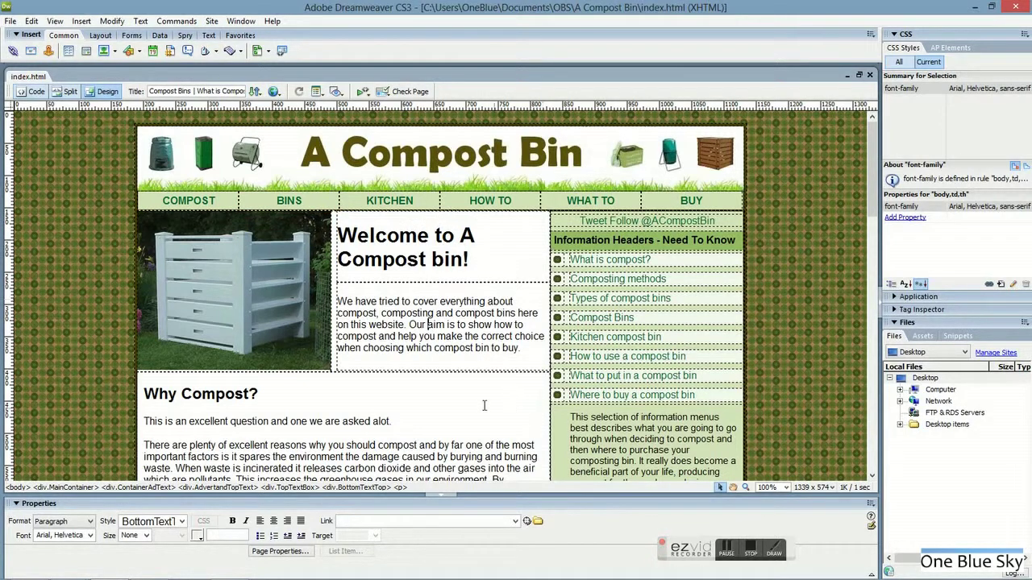
{"action": "left_click", "coordinate": [282, 271]}
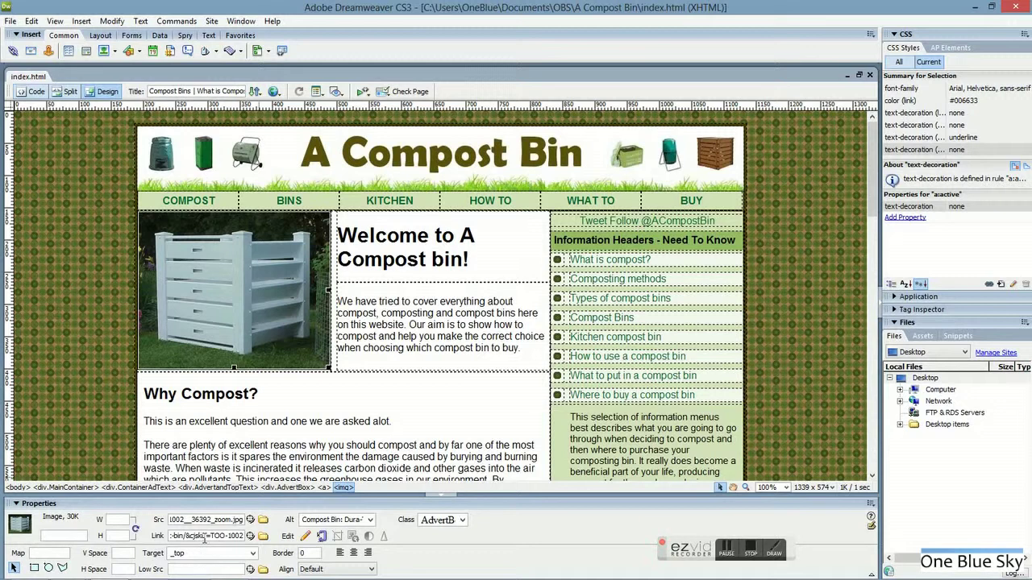
{"action": "triple_click", "coordinate": [206, 536]}
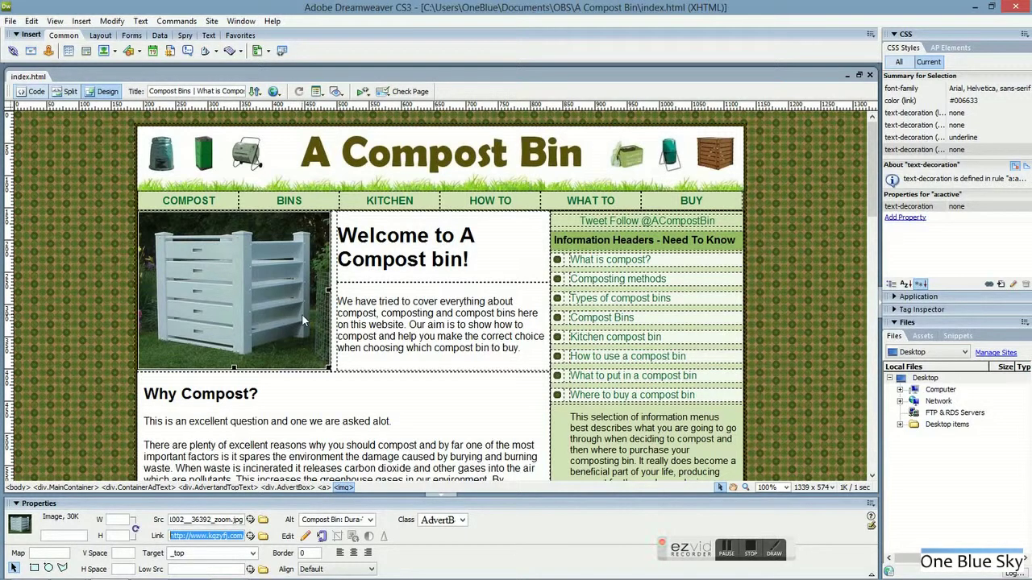
{"action": "left_click", "coordinate": [439, 312]}
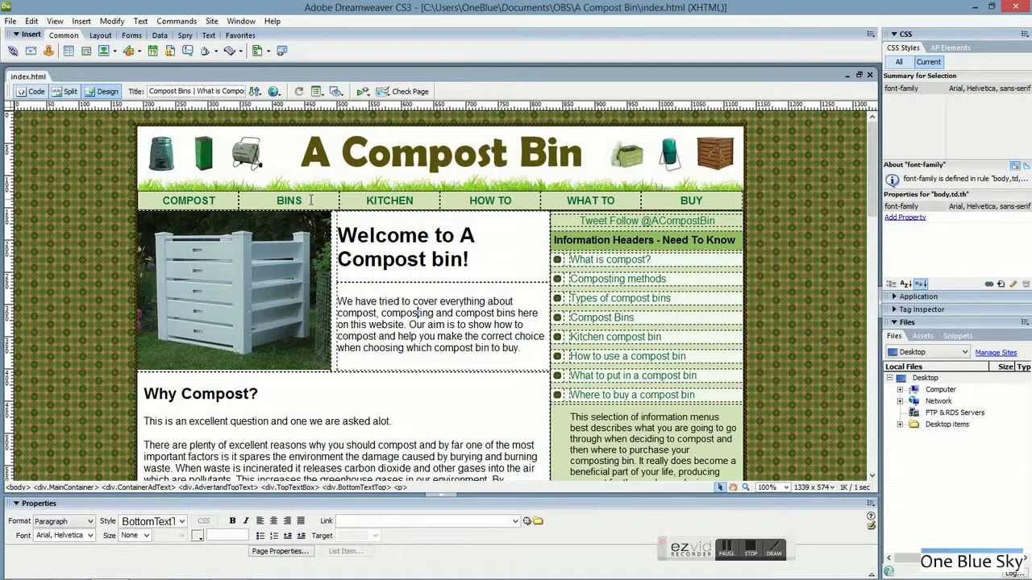
Inspect the BINS and COMPOST navbar links and their target addresses.
{"action": "left_click", "coordinate": [298, 200]}
{"action": "double_click", "coordinate": [295, 201]}
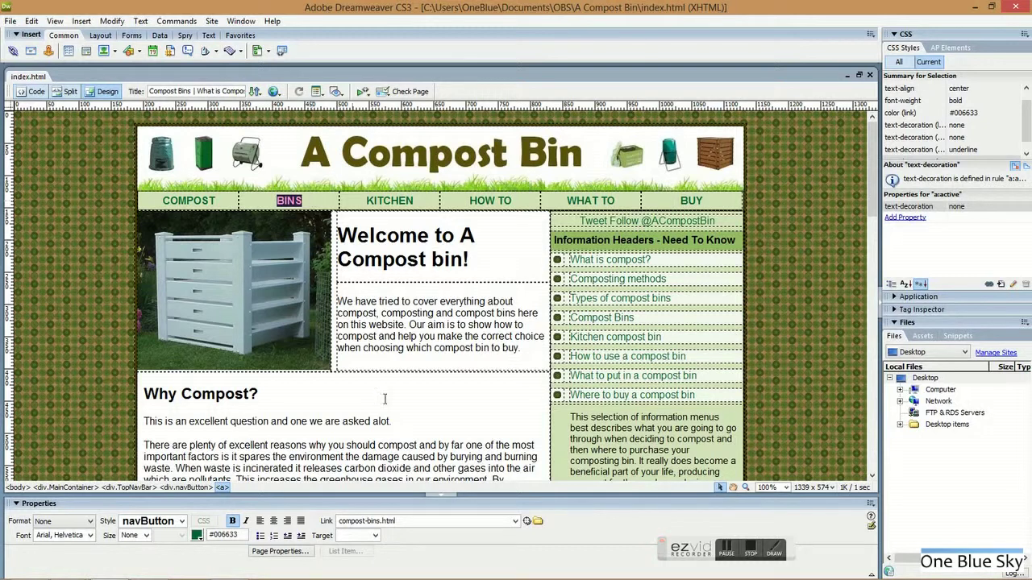
{"action": "left_click_drag", "start_coordinate": [216, 200], "coordinate": [163, 200]}
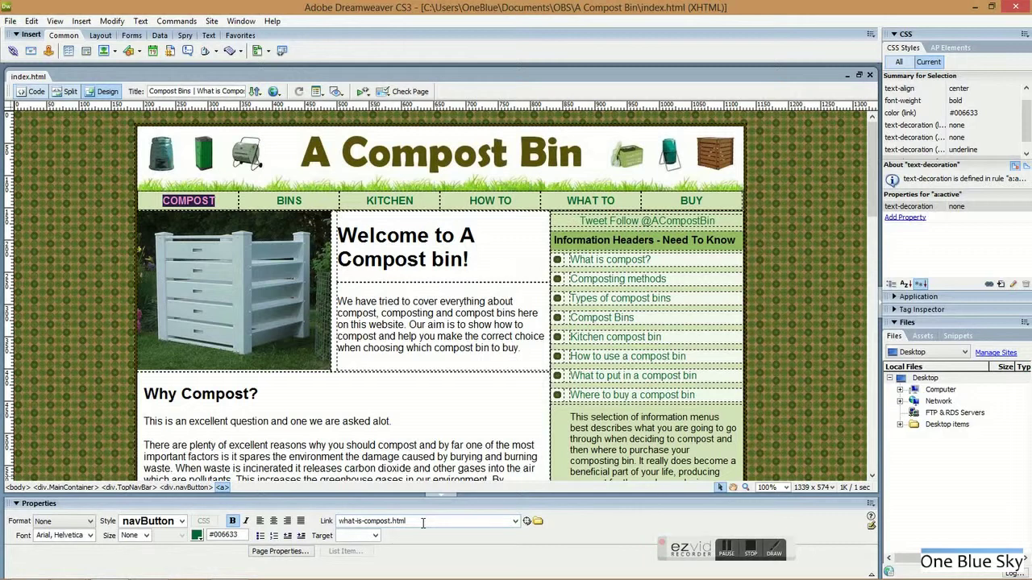
{"action": "double_click", "coordinate": [423, 522]}
Select the sidebar 'What is compost?' link to show its what-is-compost.html target.
{"action": "left_click", "coordinate": [203, 202]}
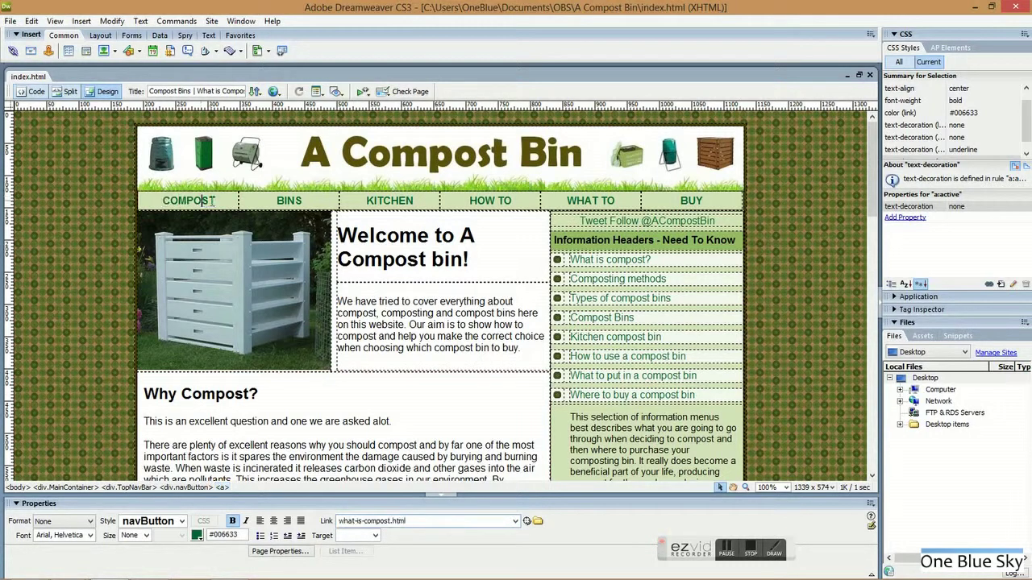
{"action": "left_click", "coordinate": [441, 301]}
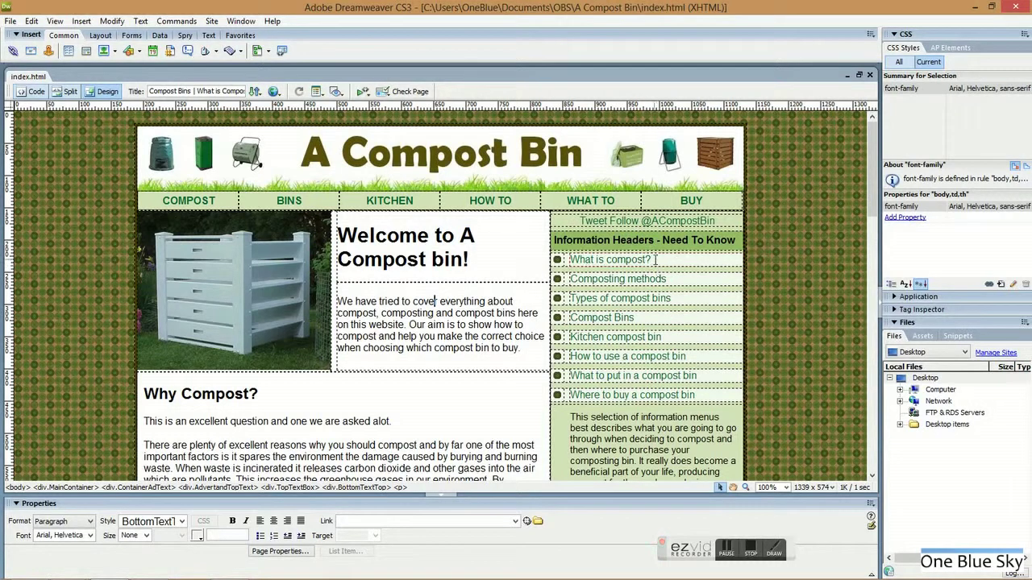
{"action": "left_click_drag", "start_coordinate": [653, 259], "coordinate": [568, 260]}
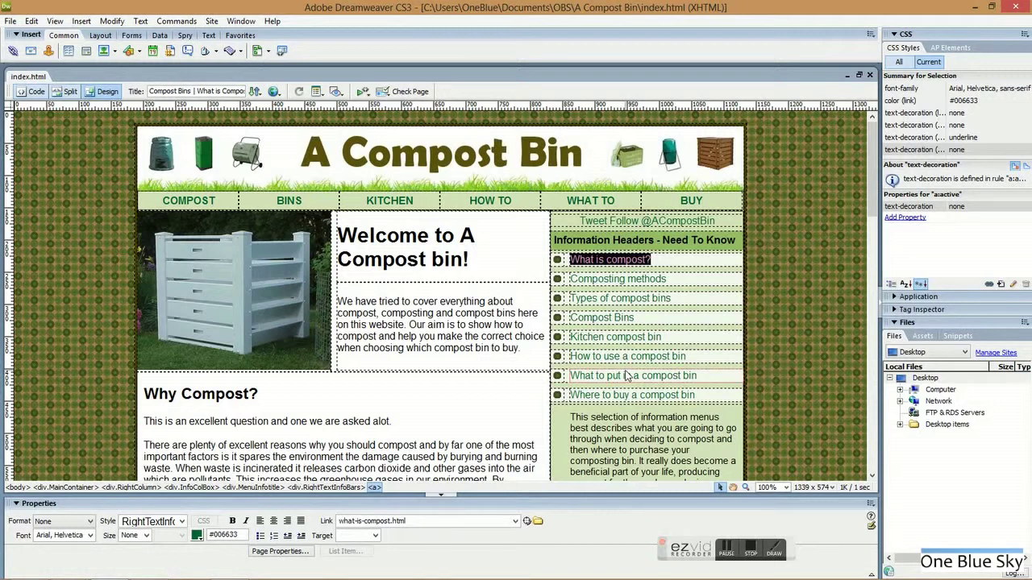
{"action": "scroll", "coordinate": [601, 352], "scroll_direction": "down", "scroll_amount": 4}
{"action": "scroll", "coordinate": [601, 353], "scroll_direction": "down", "scroll_amount": 5}
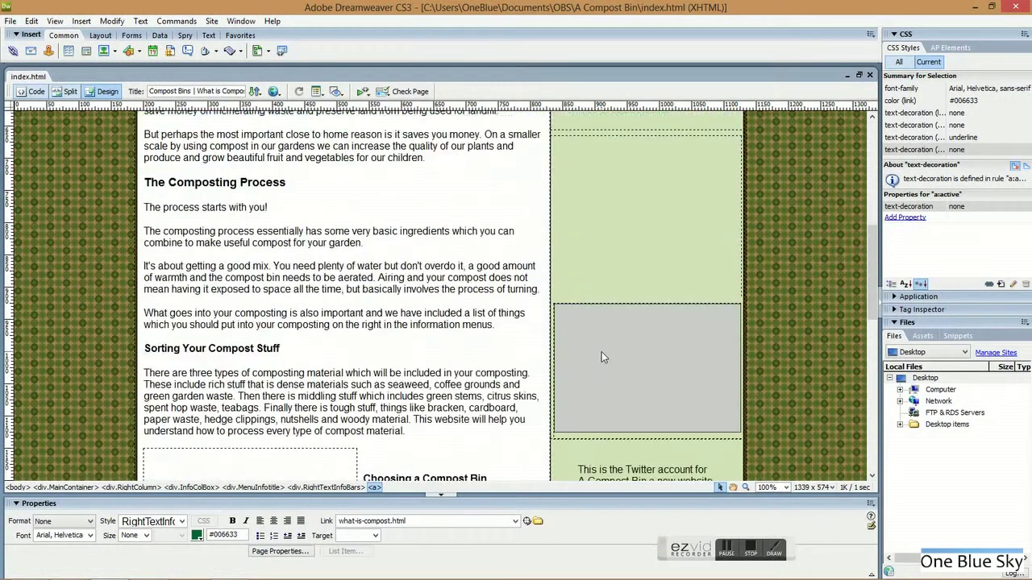
{"action": "scroll", "coordinate": [601, 351], "scroll_direction": "down", "scroll_amount": 5}
{"action": "scroll", "coordinate": [601, 351], "scroll_direction": "down", "scroll_amount": 5}
{"action": "scroll", "coordinate": [601, 351], "scroll_direction": "down", "scroll_amount": 3}
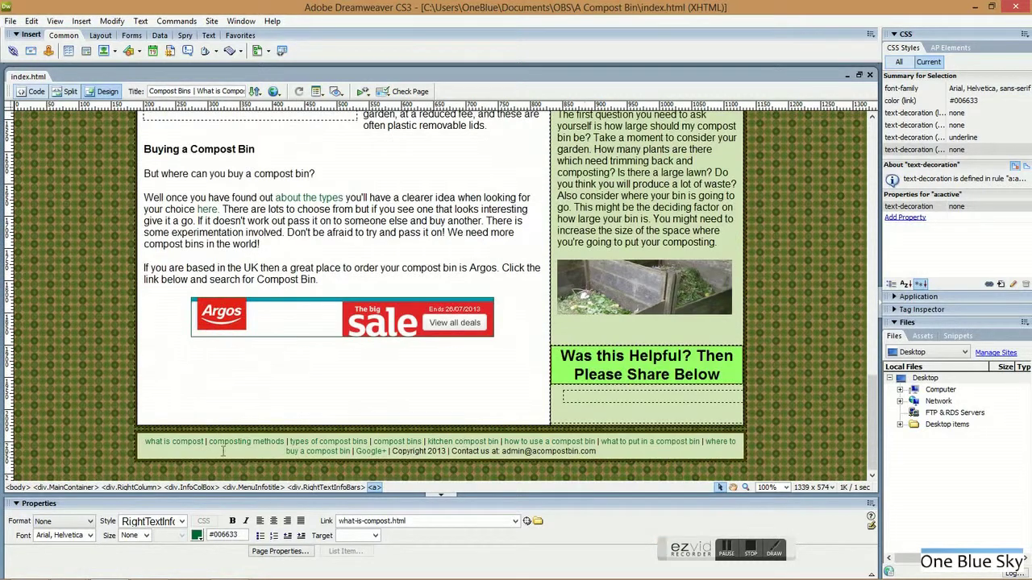
Check the footer's what is compost, types-of-compost-bins, compost-bins and kitchen-compost-bin link targets.
{"action": "left_click", "coordinate": [168, 441]}
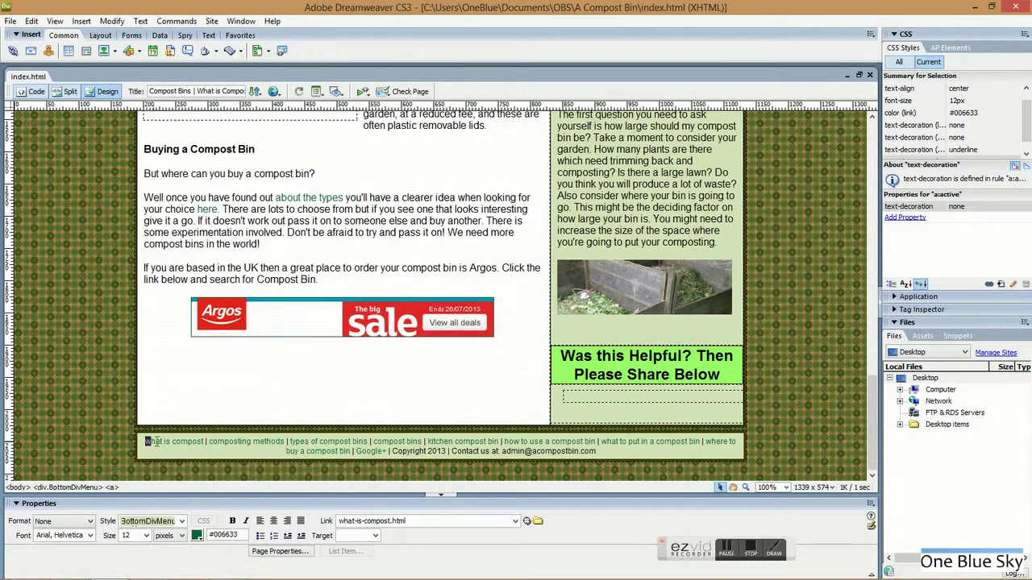
{"action": "left_click_drag", "start_coordinate": [156, 442], "coordinate": [285, 442]}
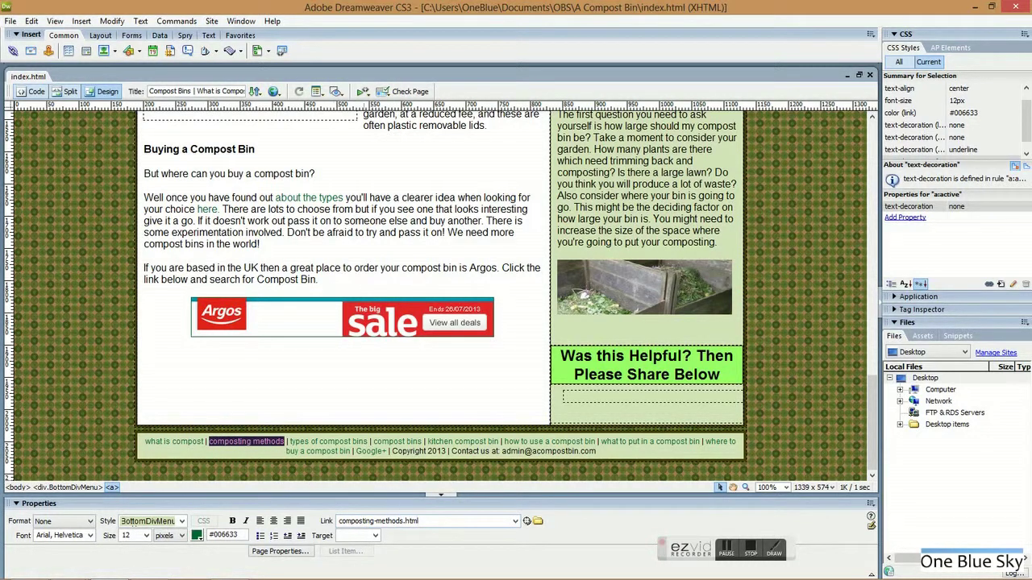
{"action": "left_click", "coordinate": [331, 442]}
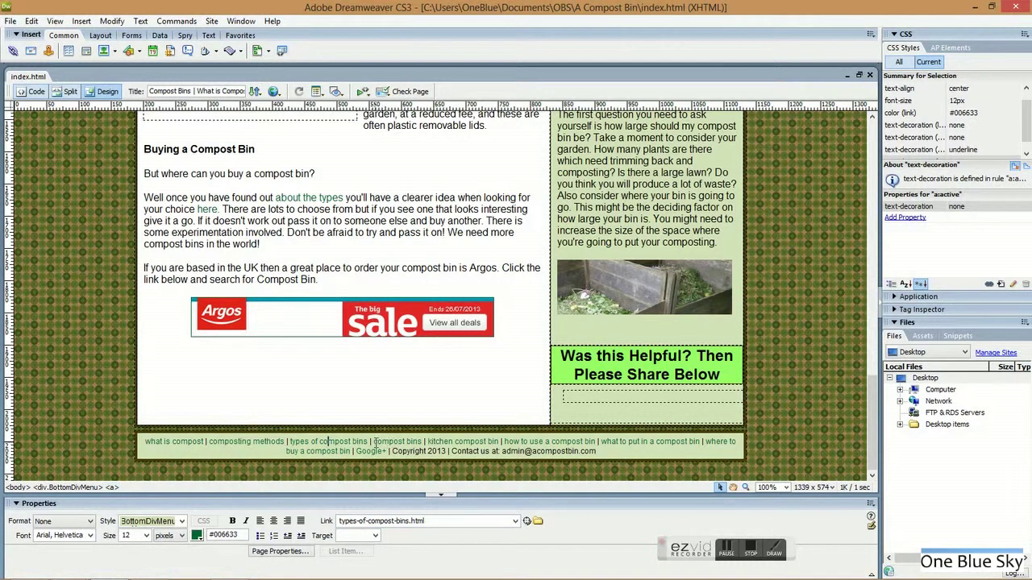
{"action": "left_click_drag", "start_coordinate": [374, 443], "coordinate": [423, 443]}
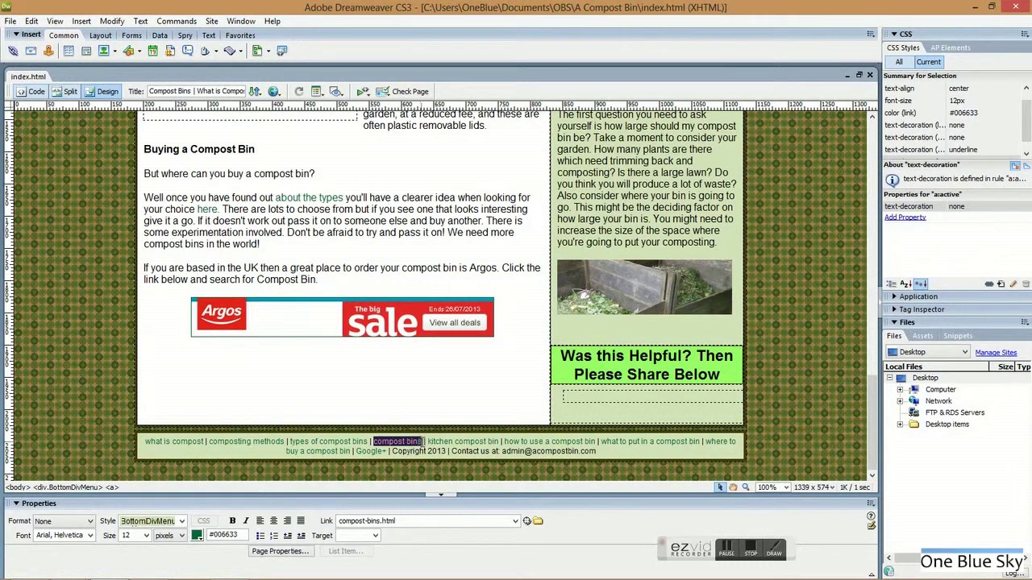
{"action": "left_click", "coordinate": [465, 442]}
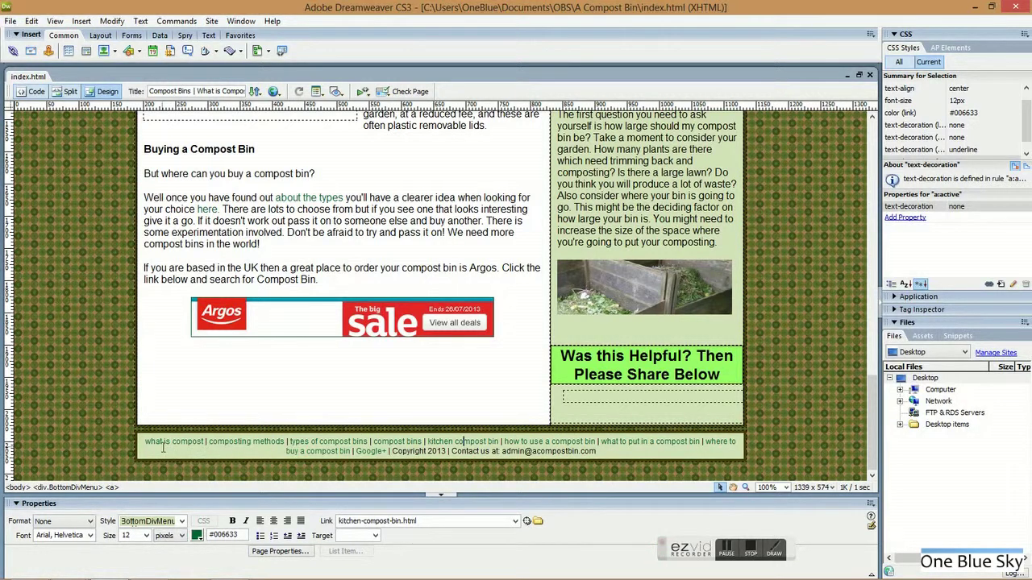
{"action": "scroll", "coordinate": [328, 316], "scroll_direction": "up", "scroll_amount": 3}
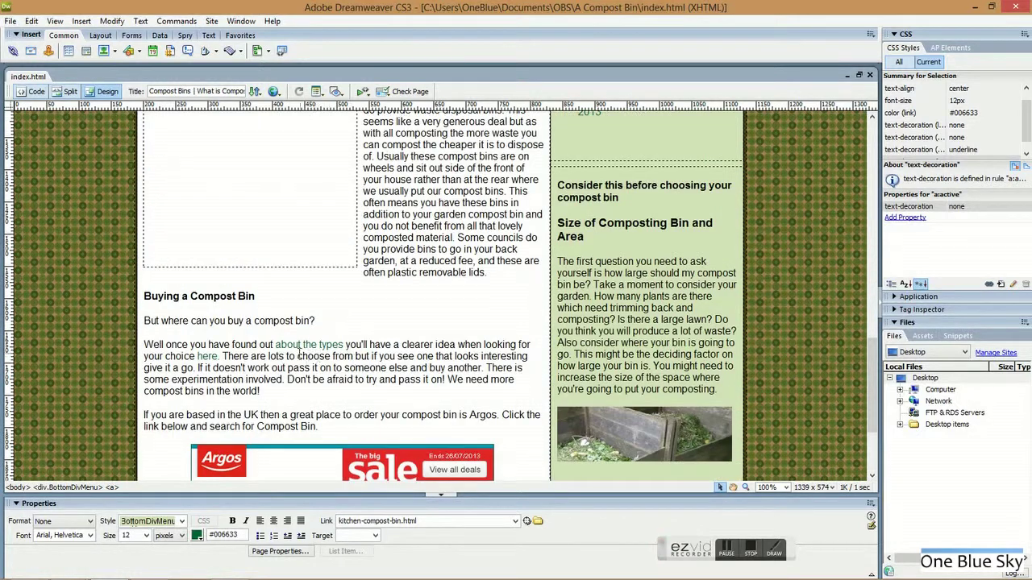
{"action": "scroll", "coordinate": [432, 404], "scroll_direction": "down", "scroll_amount": 3}
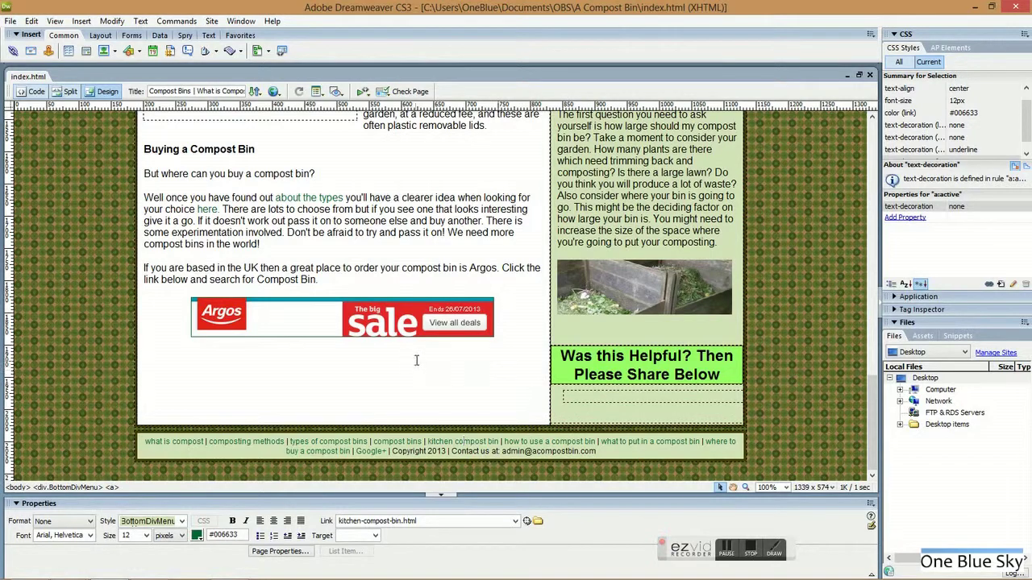
{"action": "scroll", "coordinate": [426, 358], "scroll_direction": "up", "scroll_amount": 3}
{"action": "scroll", "coordinate": [426, 358], "scroll_direction": "up", "scroll_amount": 4}
{"action": "scroll", "coordinate": [435, 367], "scroll_direction": "up", "scroll_amount": 4}
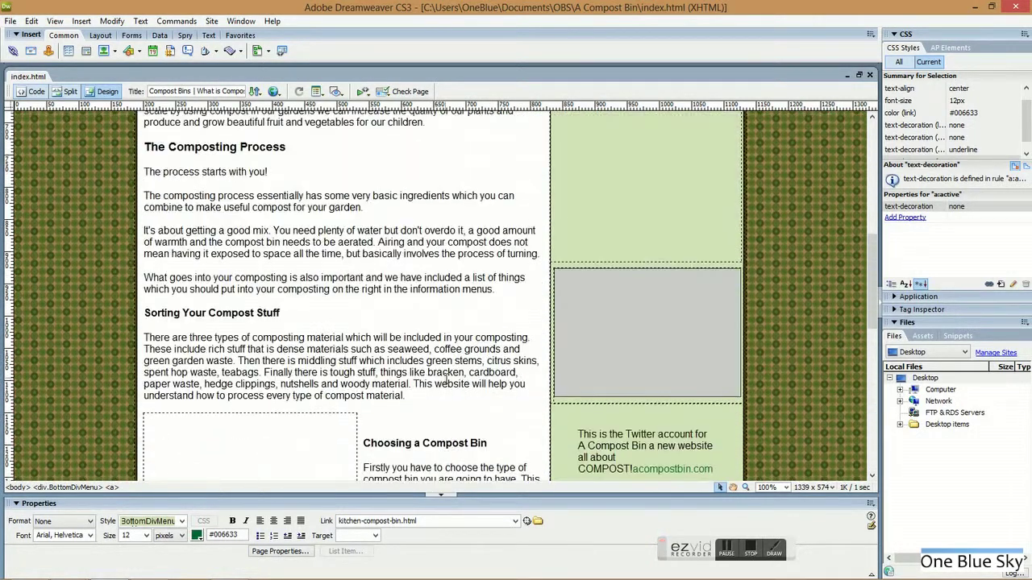
{"action": "scroll", "coordinate": [447, 378], "scroll_direction": "up", "scroll_amount": 5}
{"action": "scroll", "coordinate": [448, 400], "scroll_direction": "up", "scroll_amount": 2}
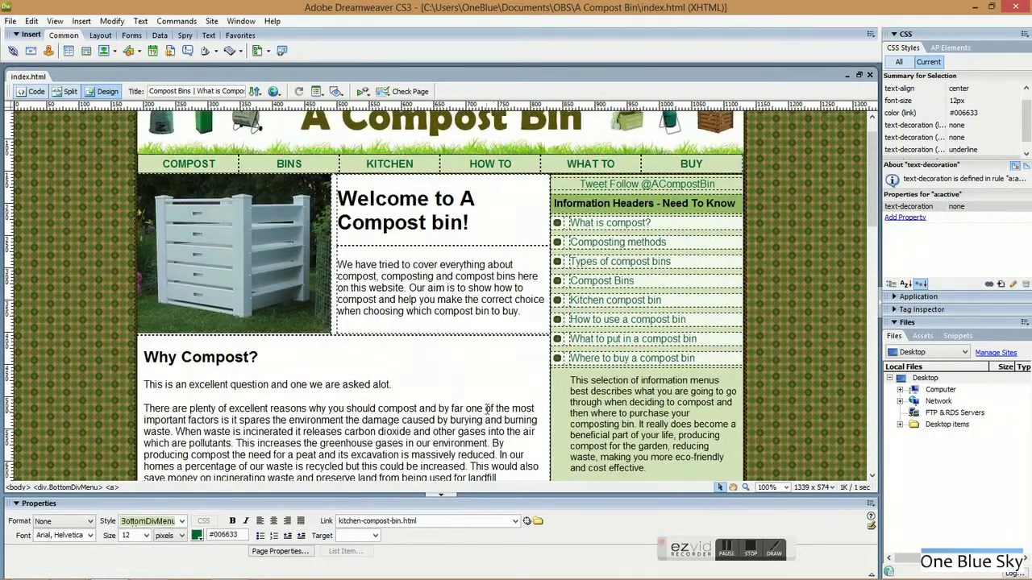
{"action": "scroll", "coordinate": [477, 400], "scroll_direction": "down", "scroll_amount": 4}
{"action": "scroll", "coordinate": [474, 398], "scroll_direction": "down", "scroll_amount": 4}
{"action": "scroll", "coordinate": [474, 398], "scroll_direction": "down", "scroll_amount": 10}
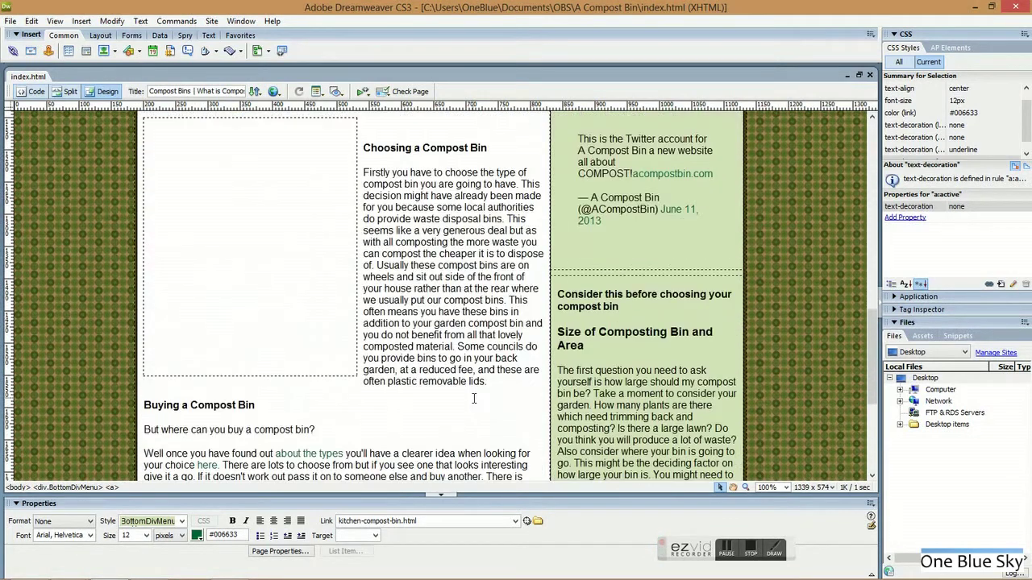
{"action": "scroll", "coordinate": [475, 401], "scroll_direction": "down", "scroll_amount": 5}
{"action": "scroll", "coordinate": [490, 419], "scroll_direction": "down", "scroll_amount": 2}
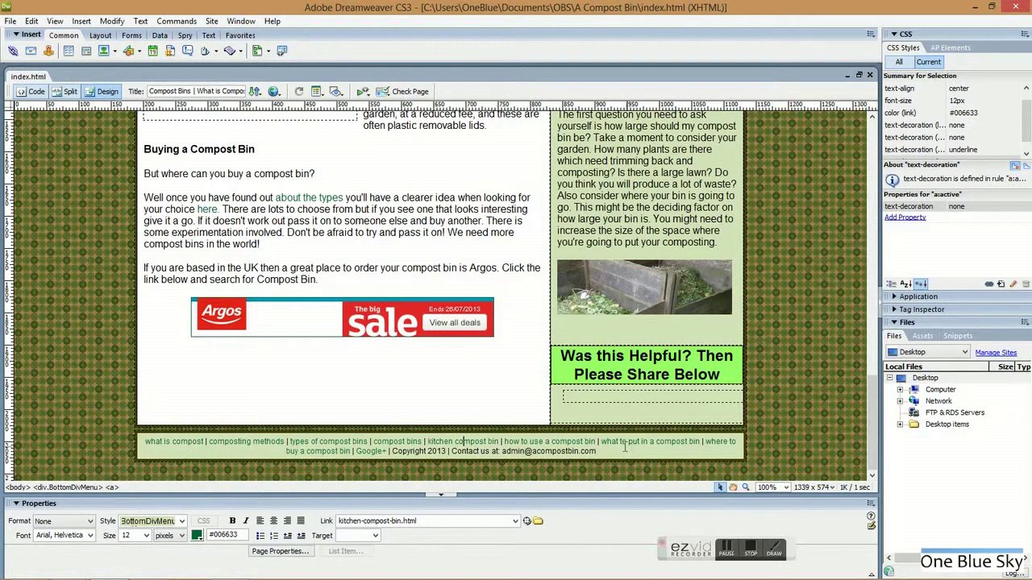
Select the footer 'compost bins' link to confirm it targets compost-bins.html.
{"action": "left_click", "coordinate": [412, 442]}
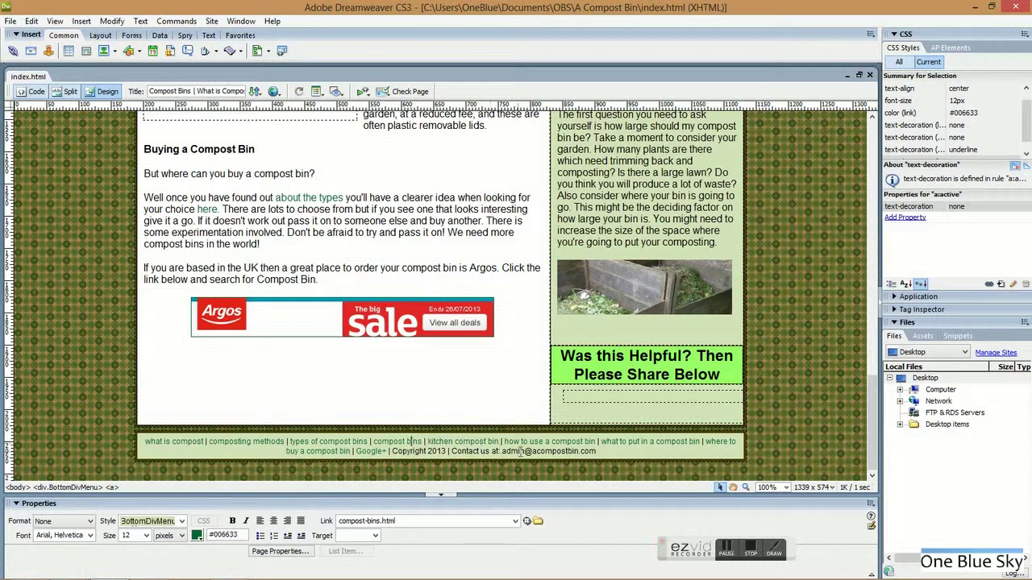